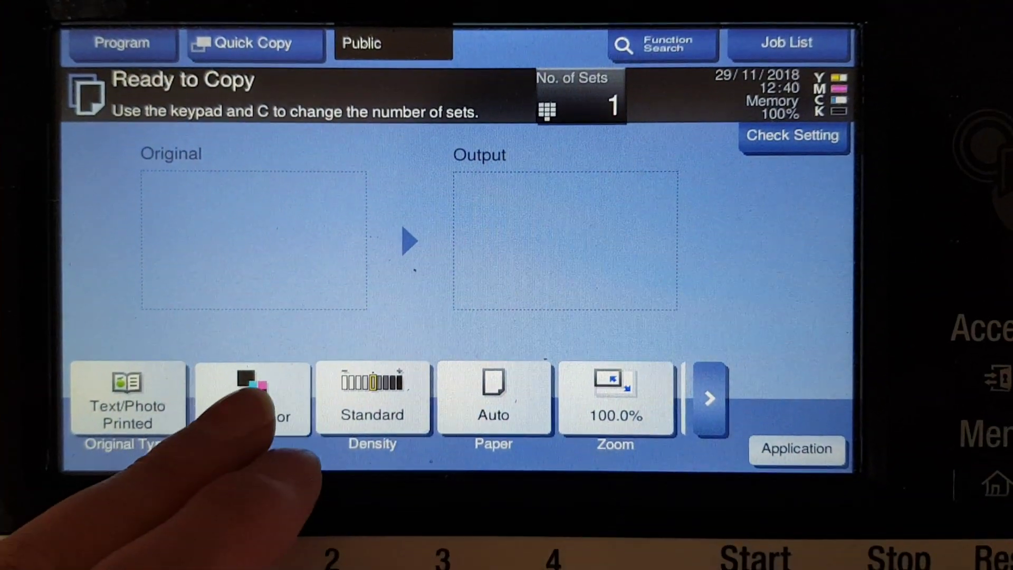
# Set 2 Color Black + Red copying and select tray 1 A4 paper.
pyautogui.click(247, 396)
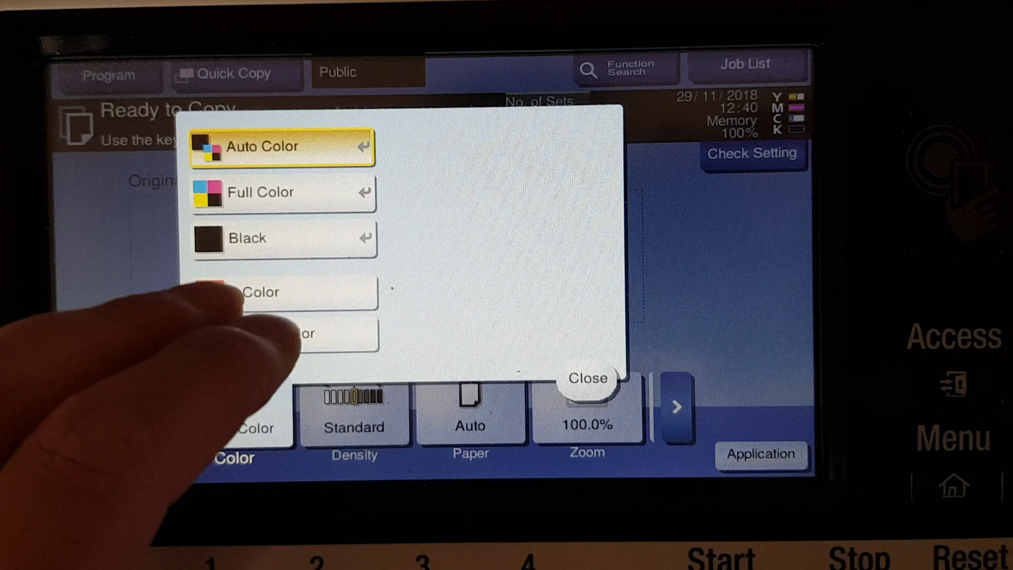
pyautogui.click(269, 285)
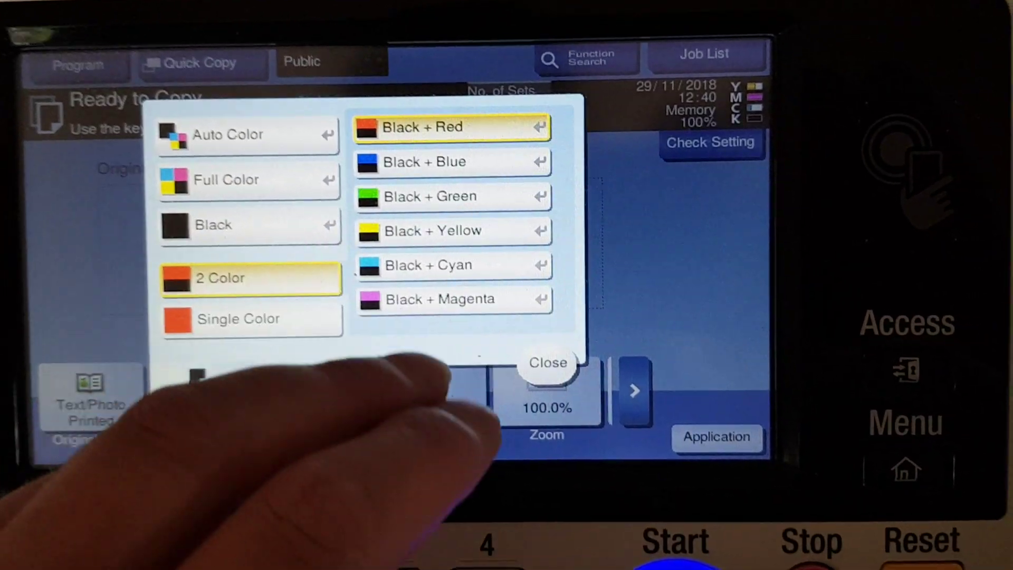
pyautogui.click(554, 372)
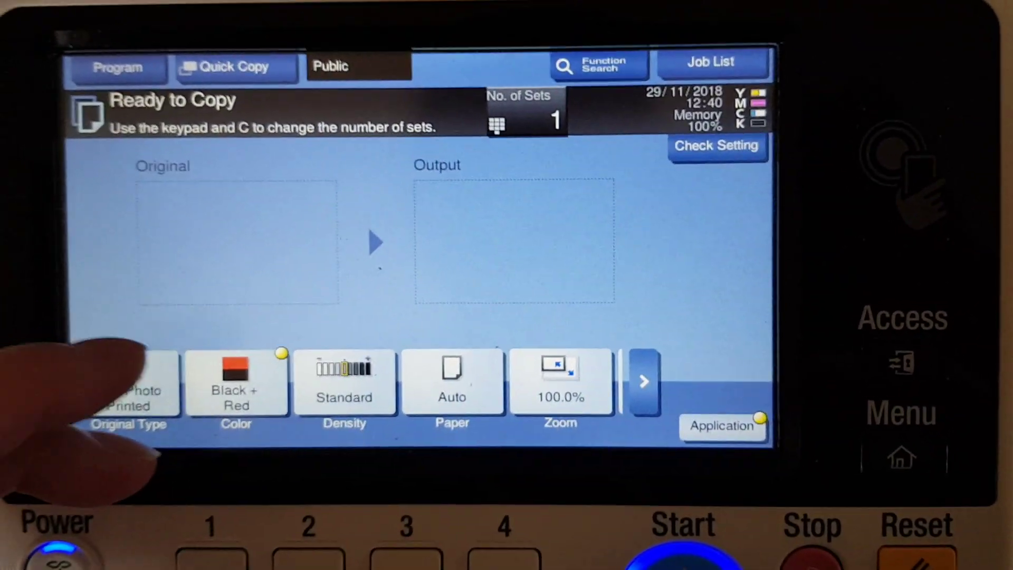
pyautogui.click(459, 391)
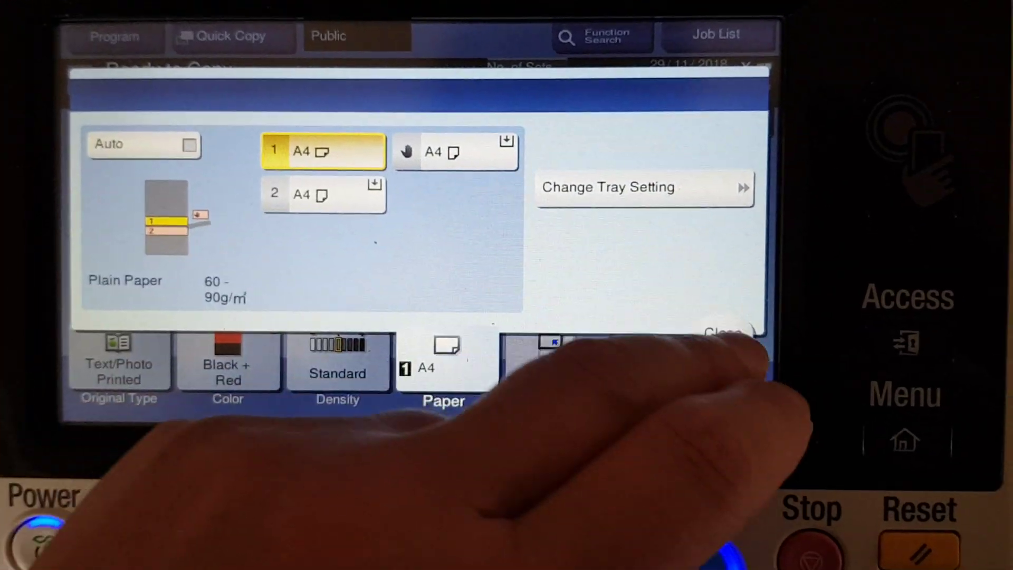
pyautogui.click(730, 350)
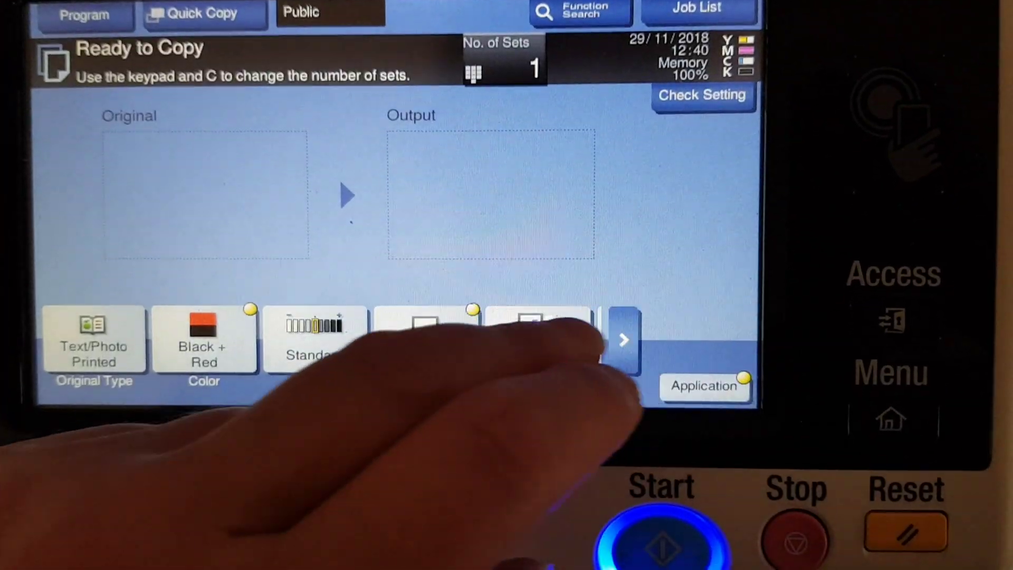
# In the extra copy settings, adjust the background removal level.
pyautogui.click(727, 362)
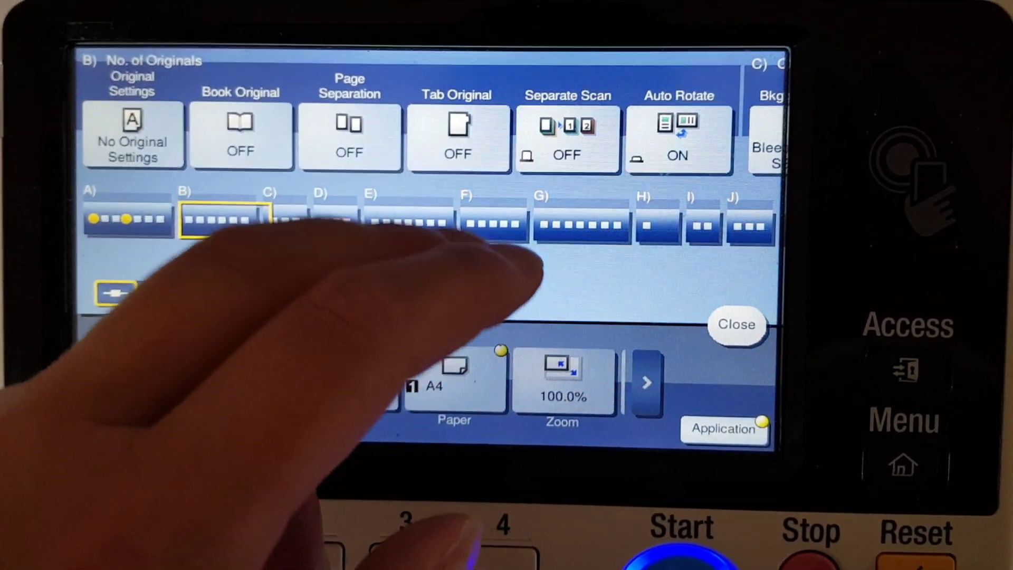
pyautogui.moveTo(555, 135); pyautogui.dragTo(238, 135)
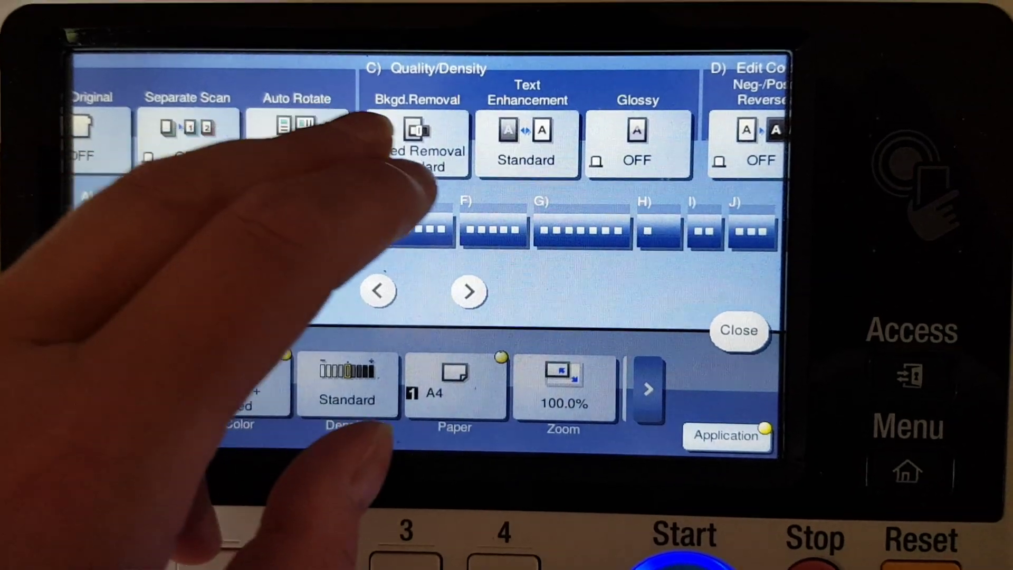
pyautogui.click(418, 143)
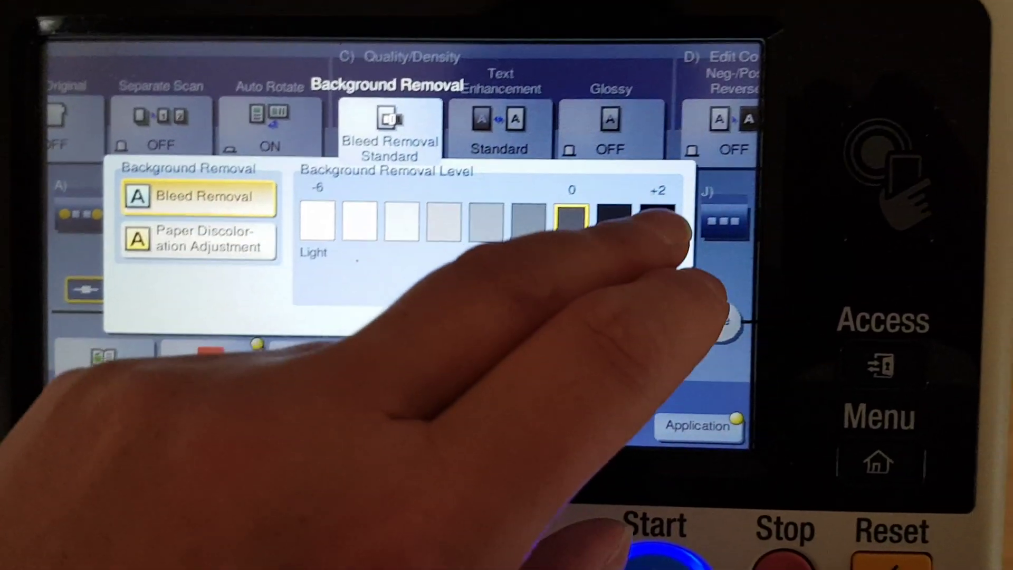
pyautogui.click(678, 230)
pyautogui.click(626, 325)
# Set Text Enhancement to its darkest level, +4, and confirm it.
pyautogui.click(481, 115)
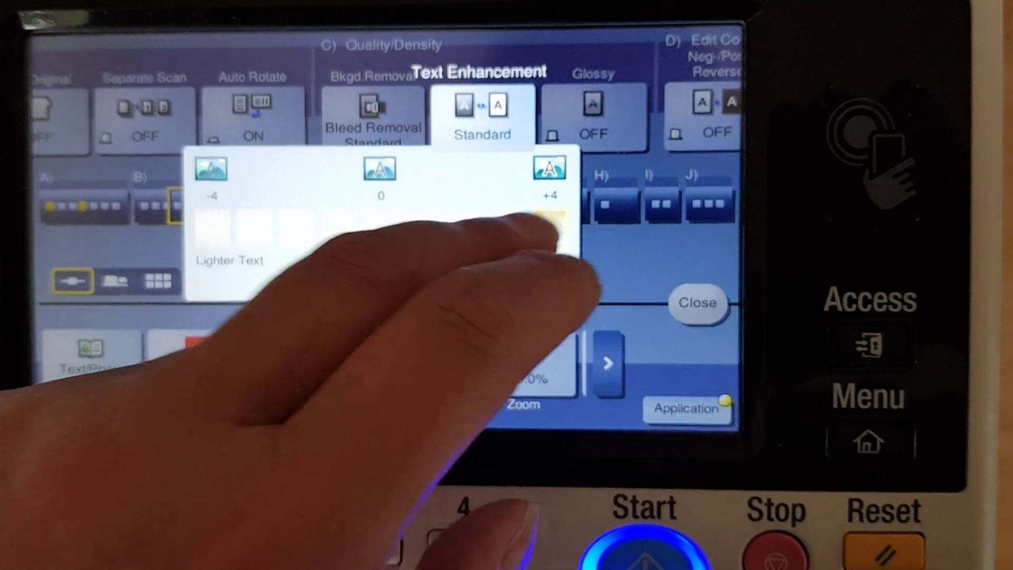
pyautogui.click(574, 242)
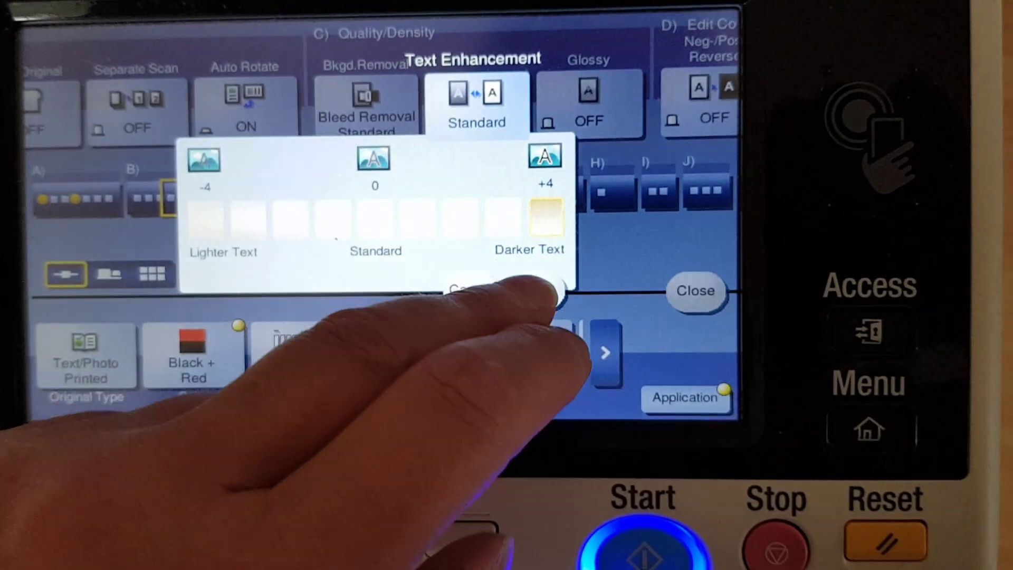
pyautogui.click(562, 312)
pyautogui.click(419, 281)
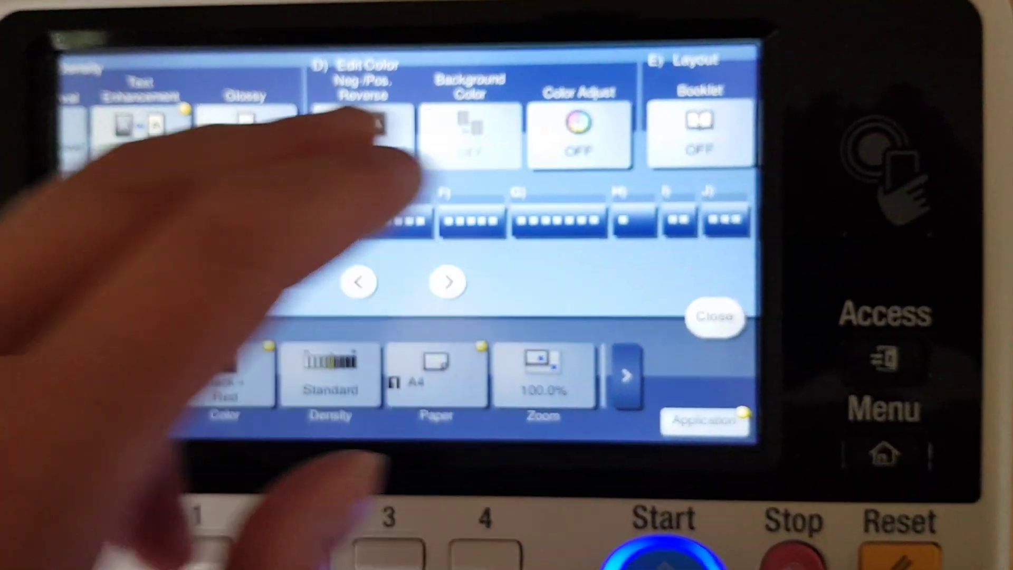
# In Color Adjust, raise Contrast to maximum and set Sharpness to +3.
pyautogui.click(582, 139)
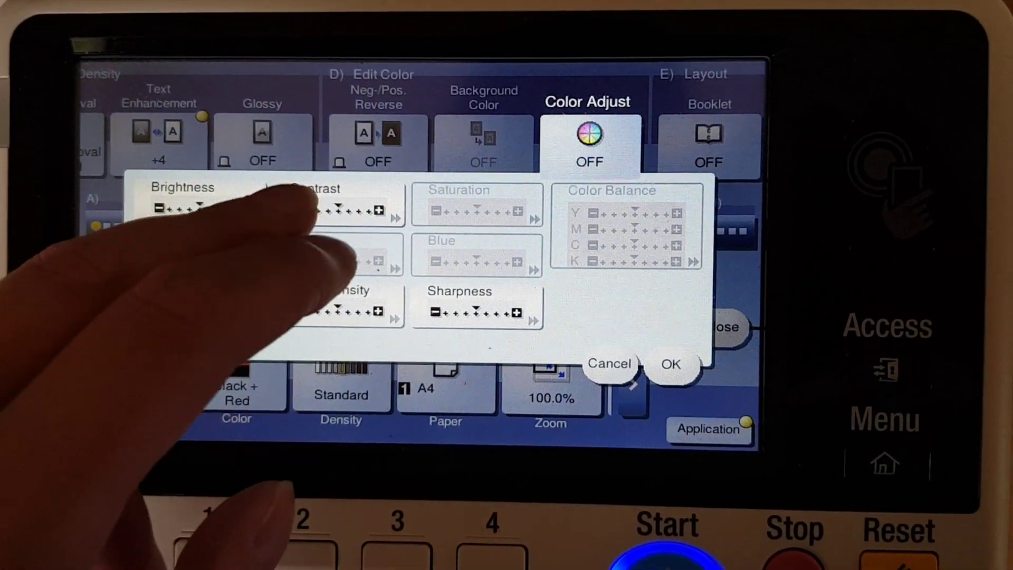
pyautogui.click(340, 190)
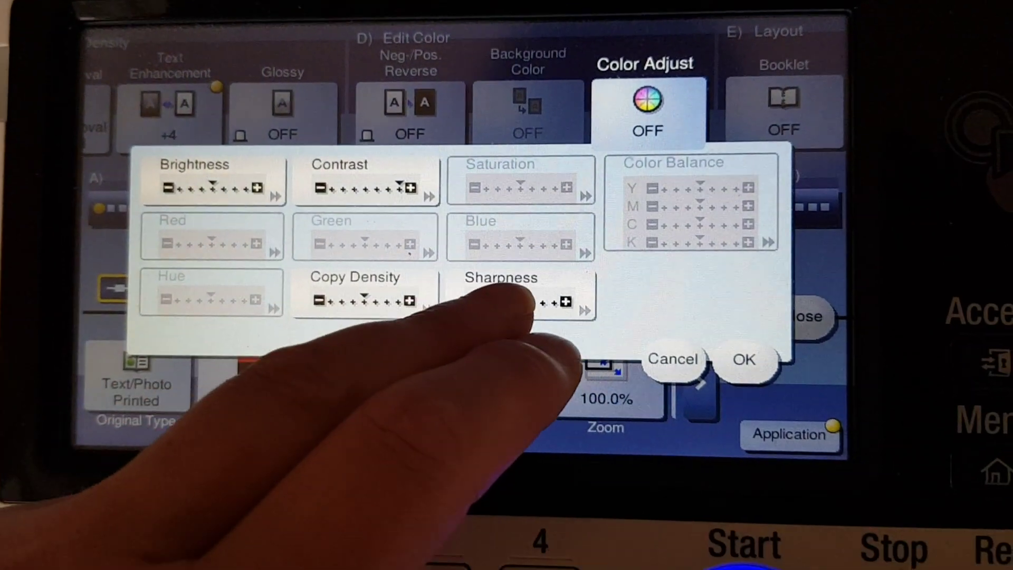
pyautogui.click(507, 301)
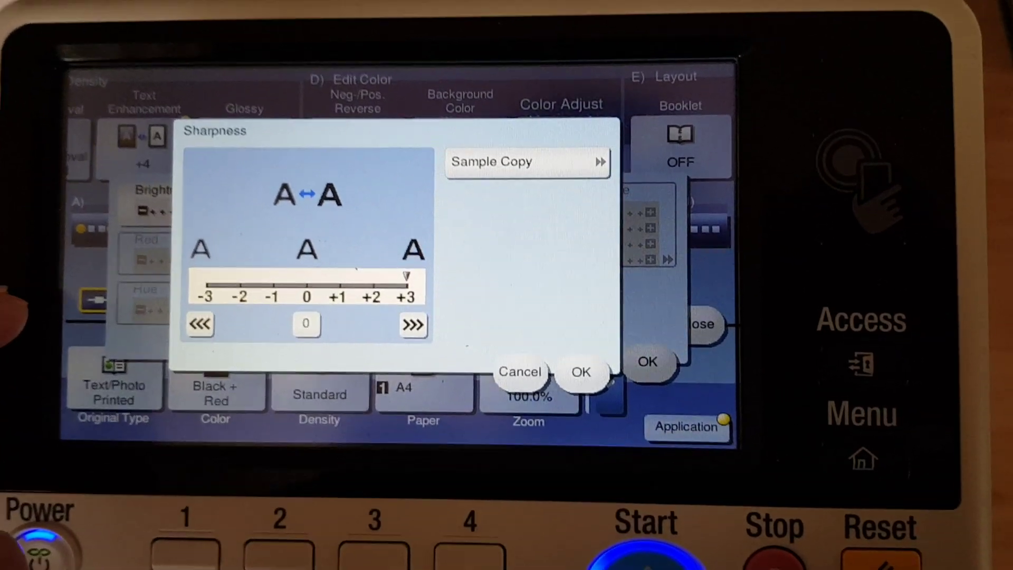
pyautogui.click(585, 367)
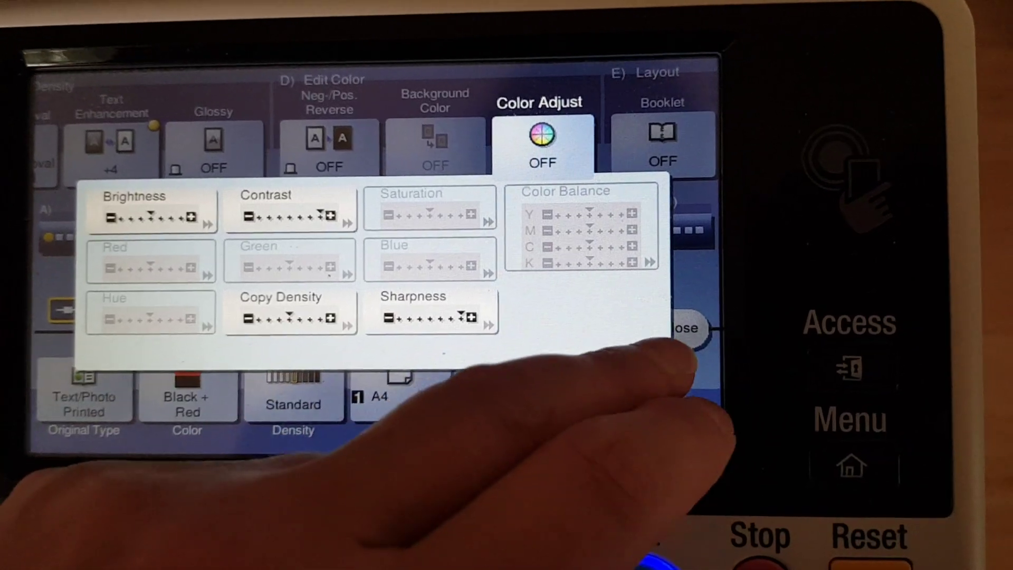
# Confirm colour adjustment as on and leave the Application panel.
pyautogui.click(649, 360)
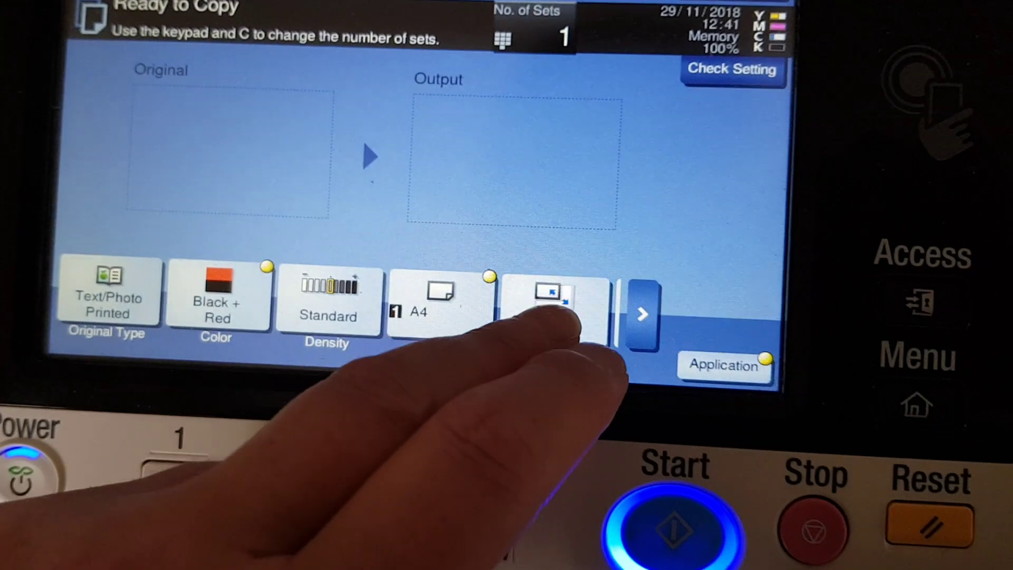
# Set manual zoom to X 350% and Y 240% and apply it.
pyautogui.click(596, 353)
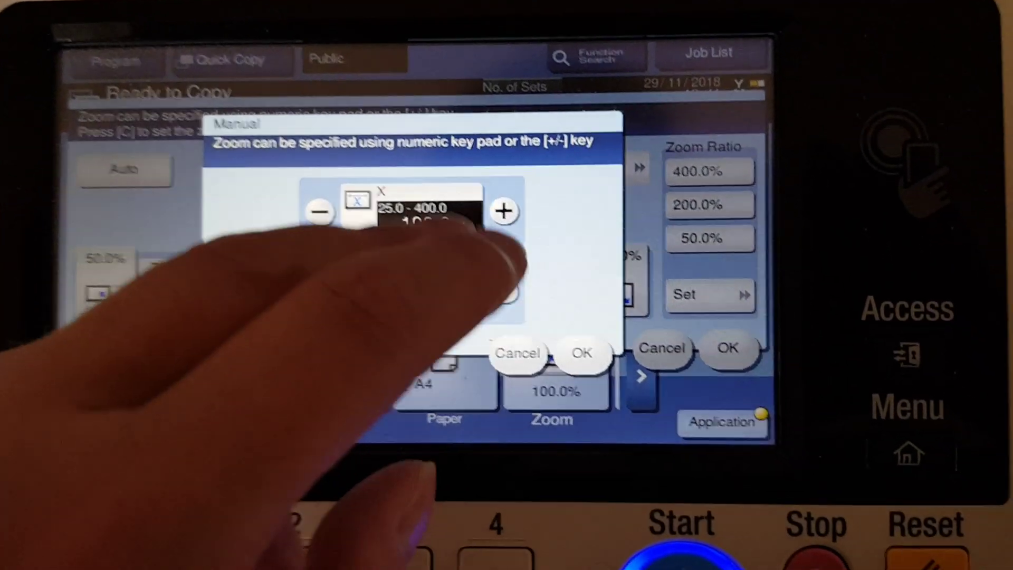
pyautogui.click(462, 280)
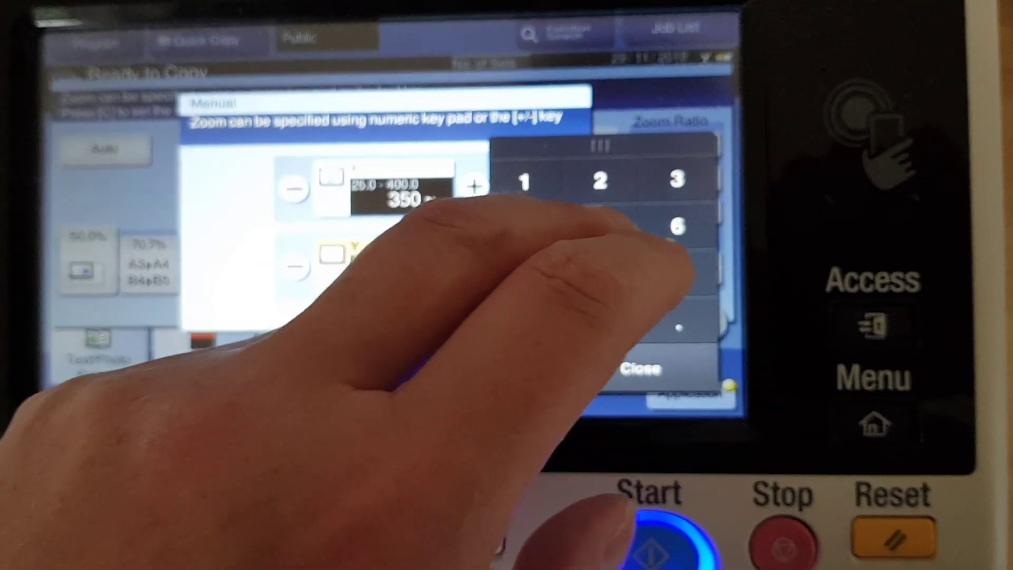
pyautogui.write('240')
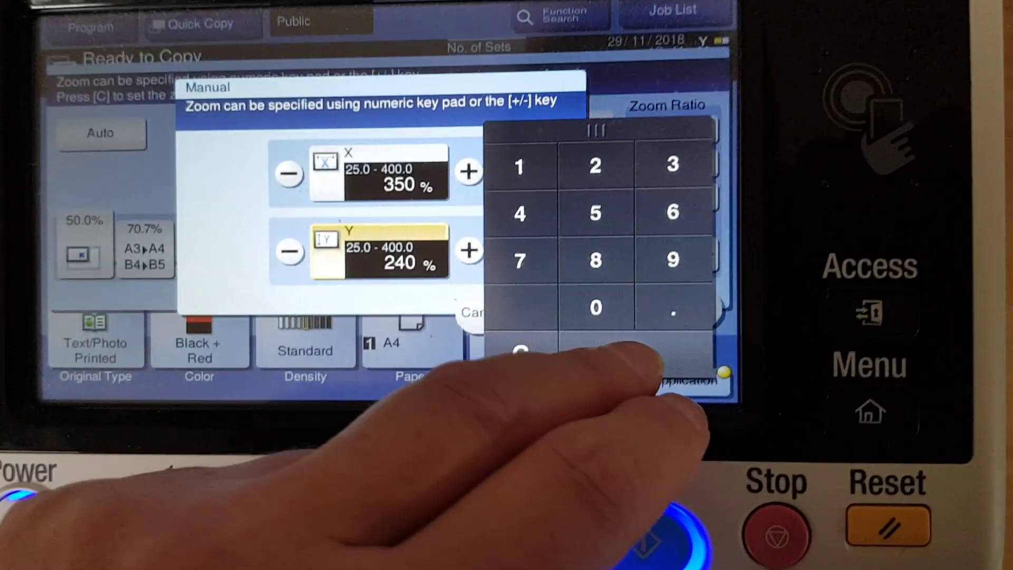
pyautogui.click(679, 350)
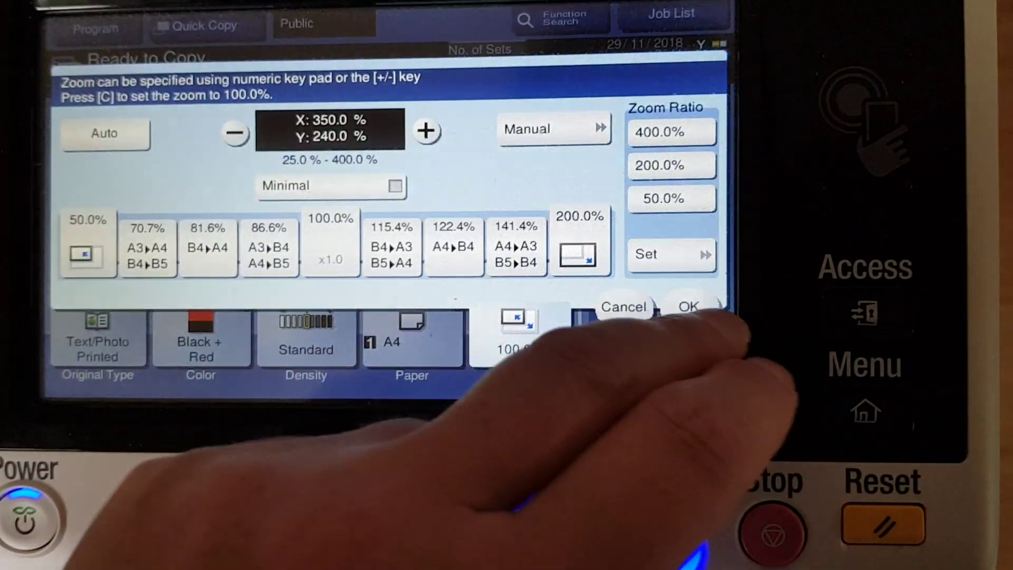
pyautogui.click(688, 307)
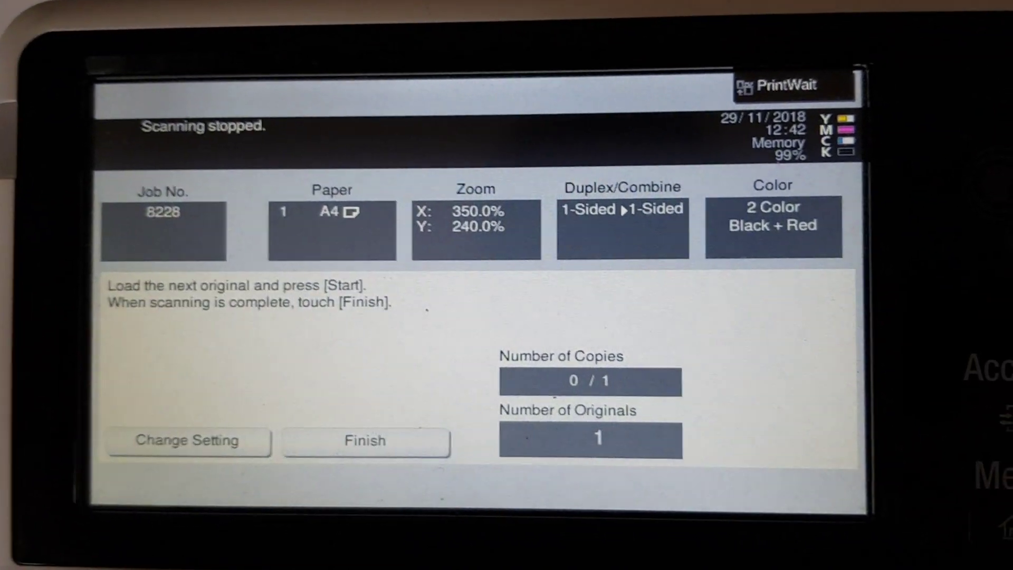
# Finish the scan and print the 350% × 240% Black + Red copy.
pyautogui.click(365, 440)
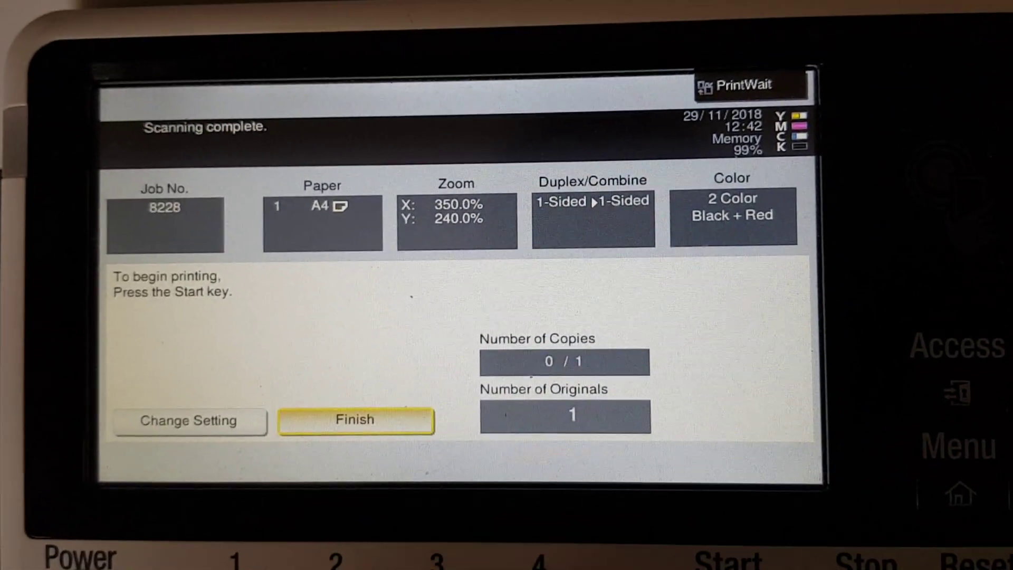
pyautogui.press('Return')
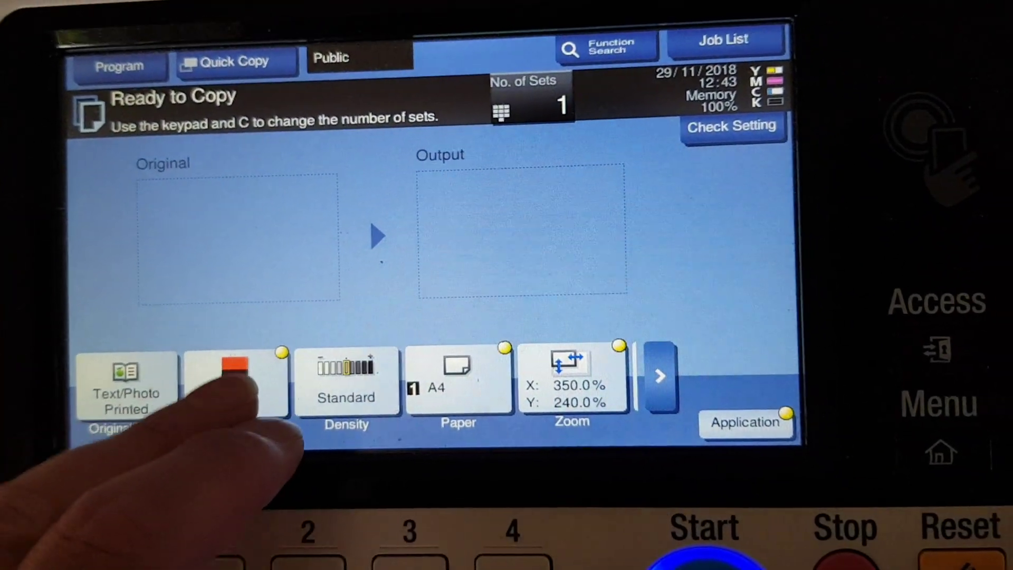
# Change the two-colour mode to Black + Yellow.
pyautogui.click(261, 444)
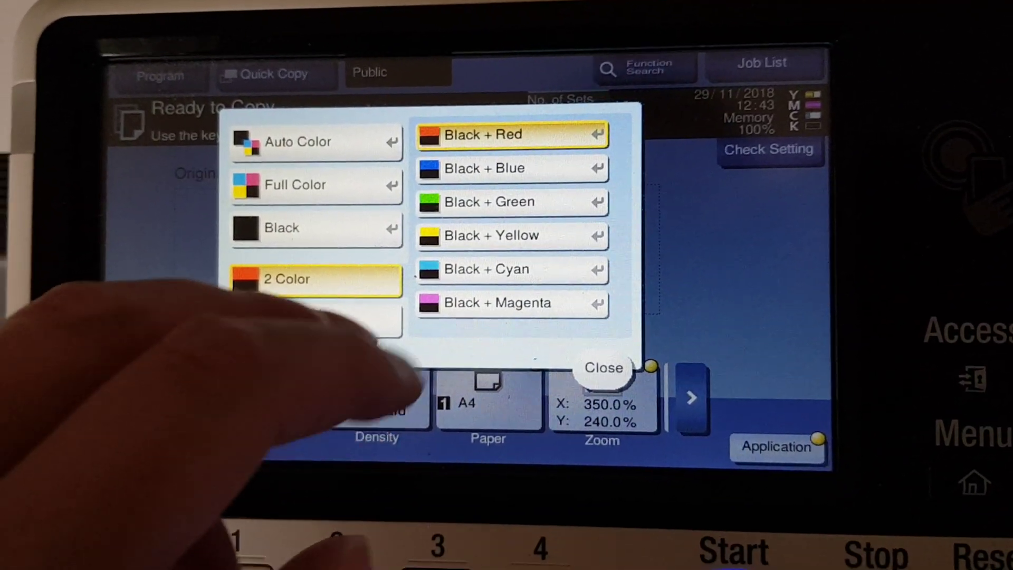
pyautogui.click(516, 220)
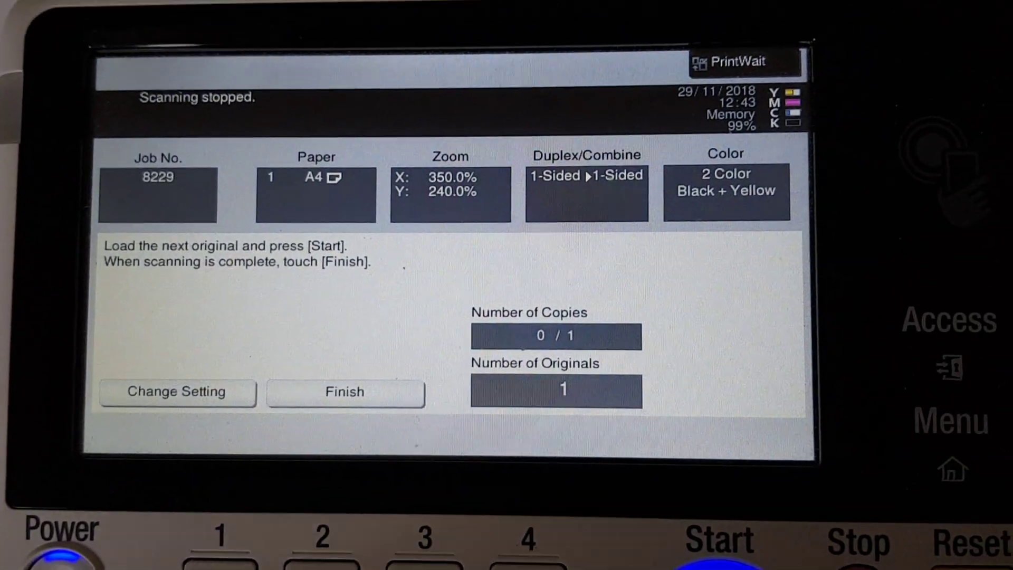
# Finish the scan and print the Black + Yellow copy.
pyautogui.click(355, 384)
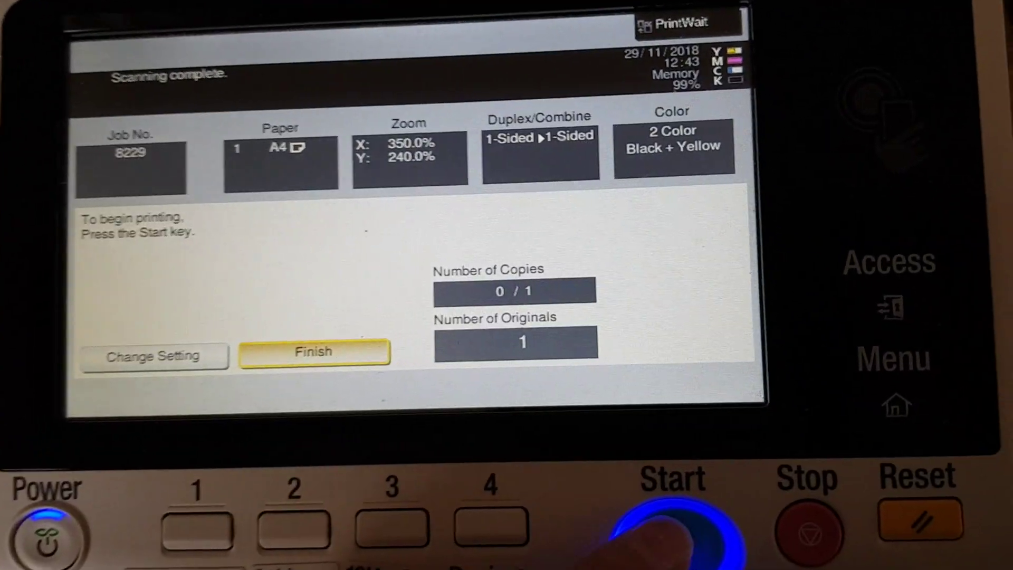
pyautogui.click(671, 554)
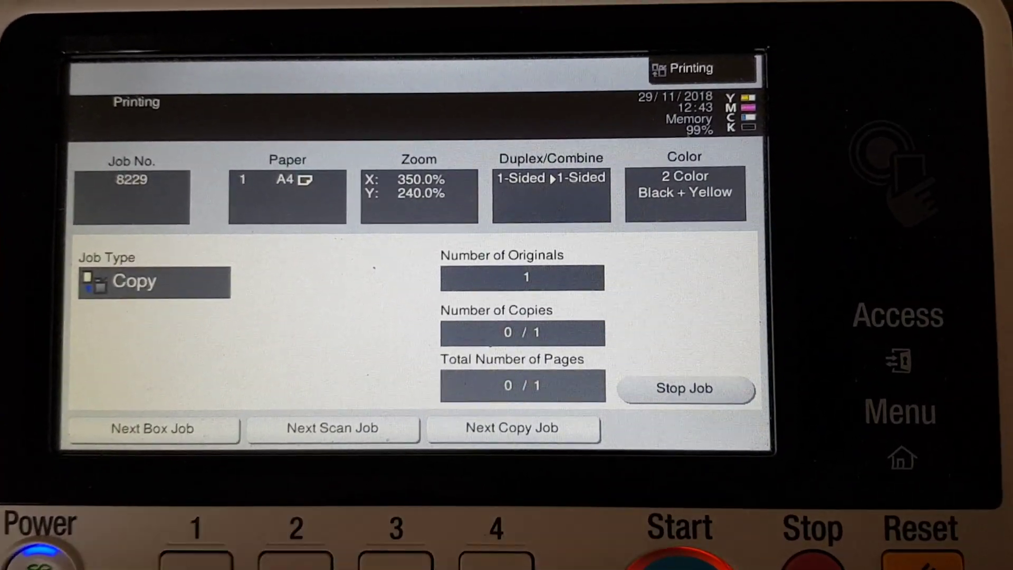